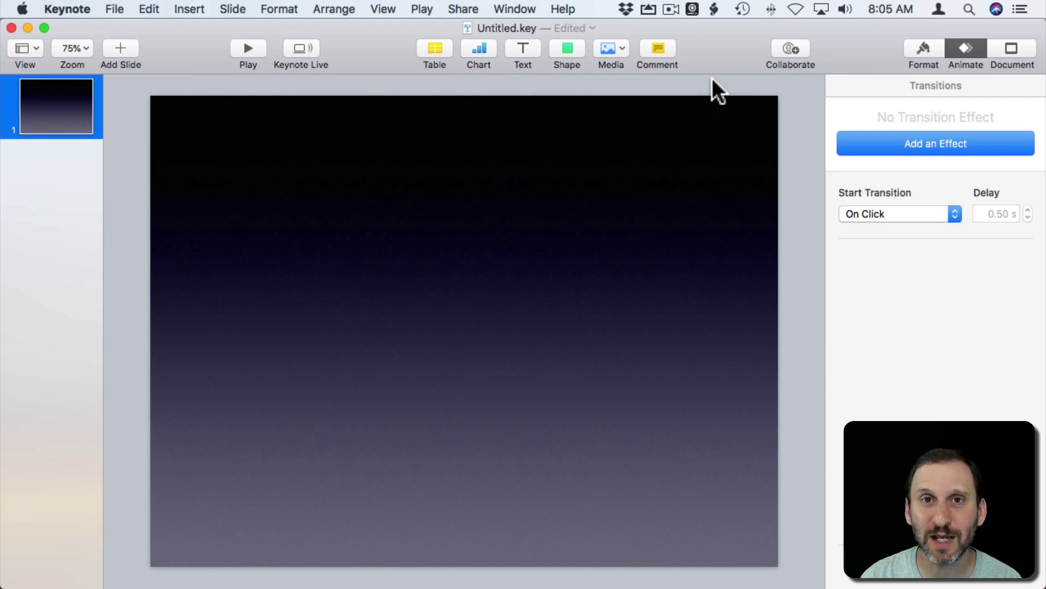
Insert a 2D column chart of April–July values and show its Build In settings
click(480, 47)
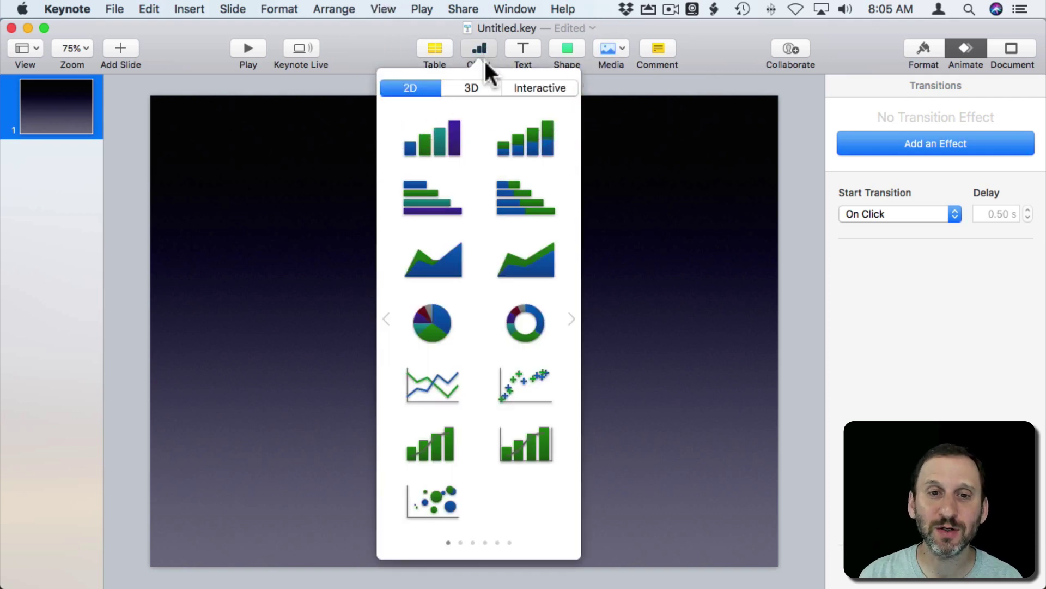
click(434, 142)
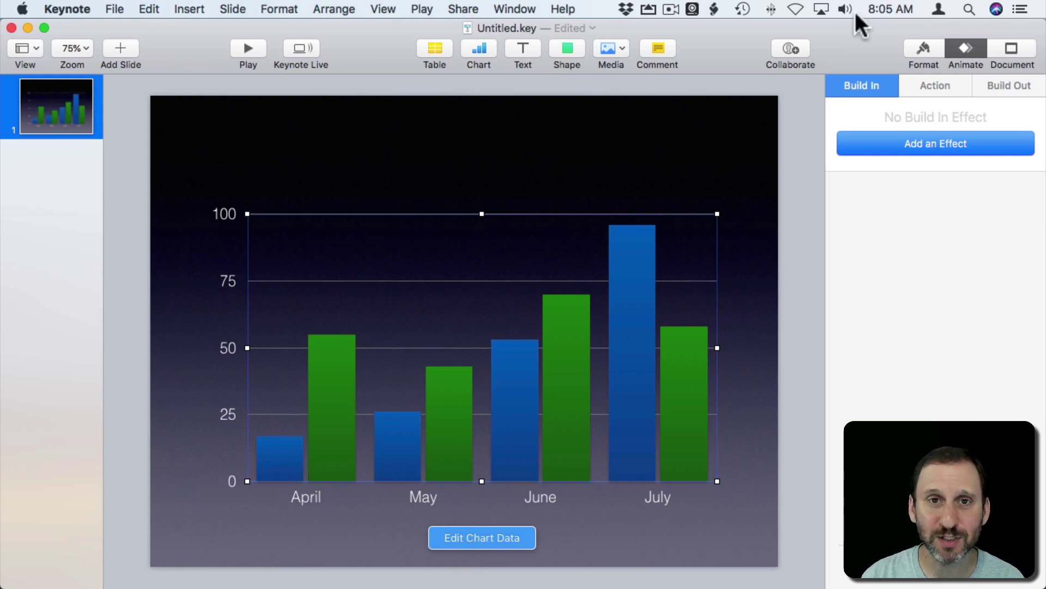
click(963, 48)
click(969, 48)
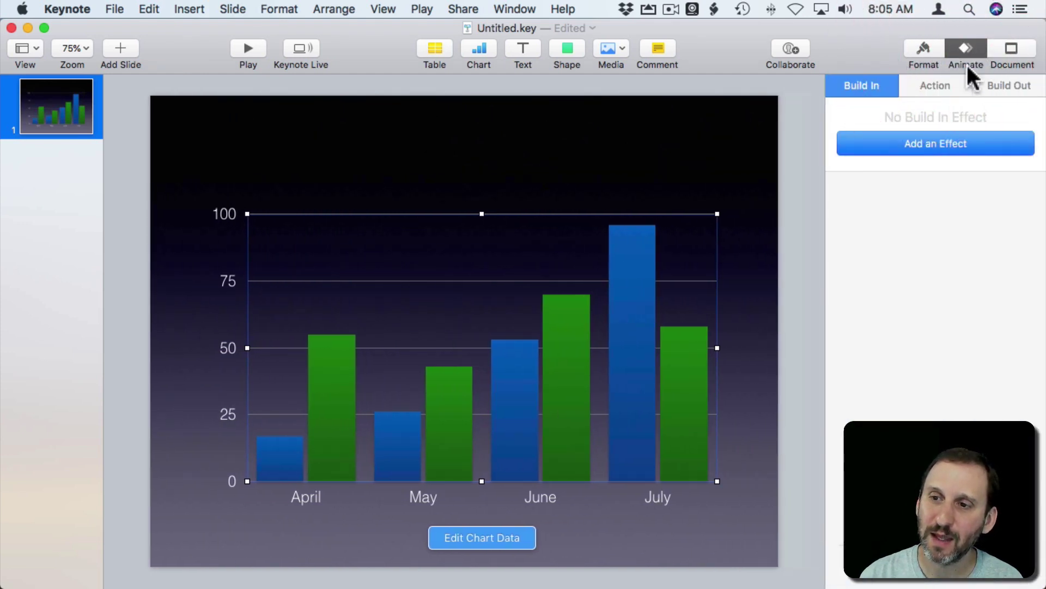
Give the column chart a Sparkle build-in delivered By Series
click(926, 145)
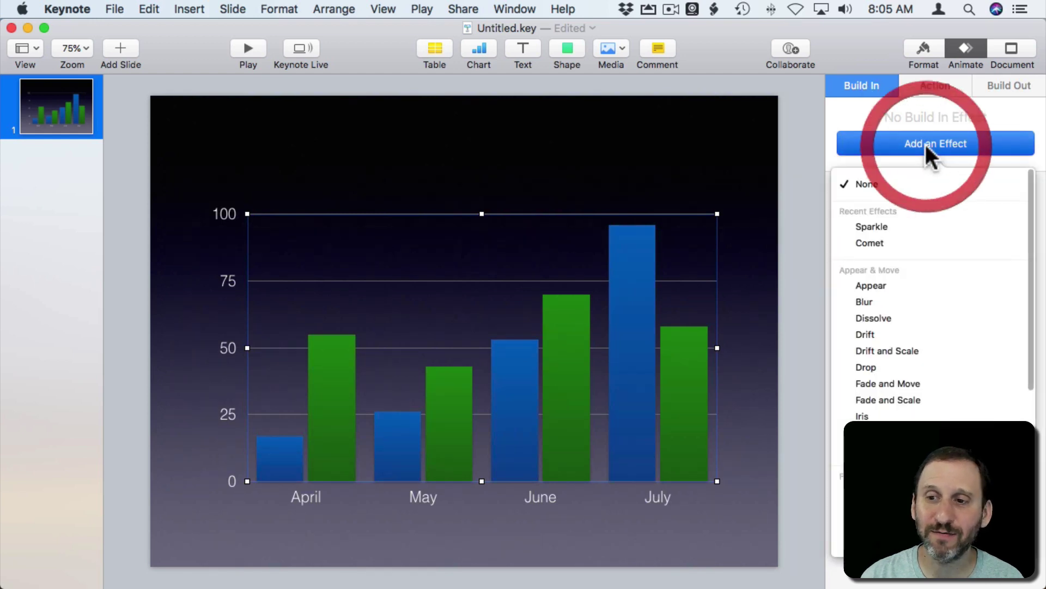
click(879, 225)
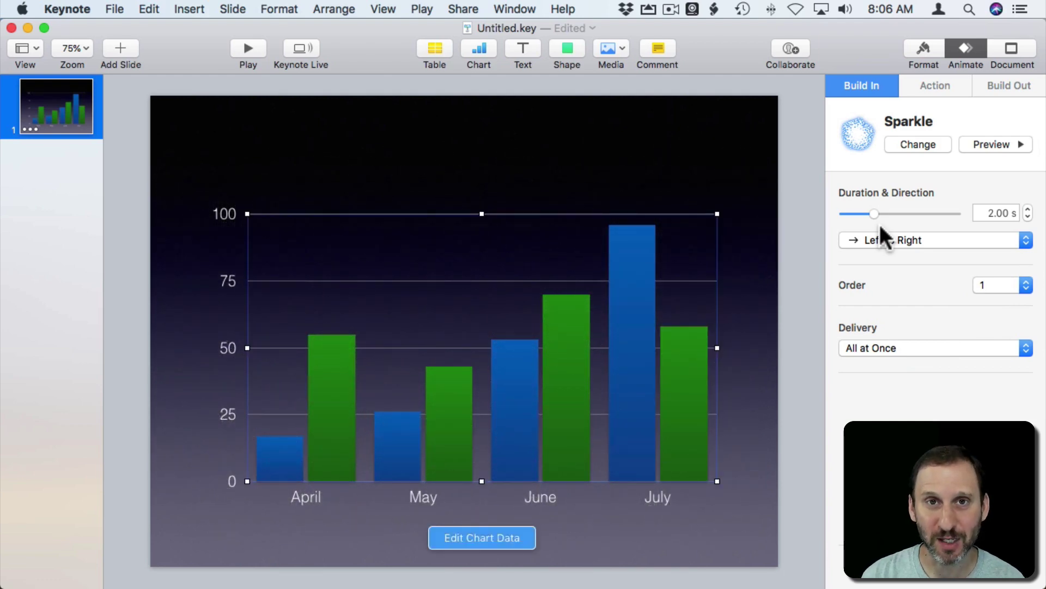
click(876, 343)
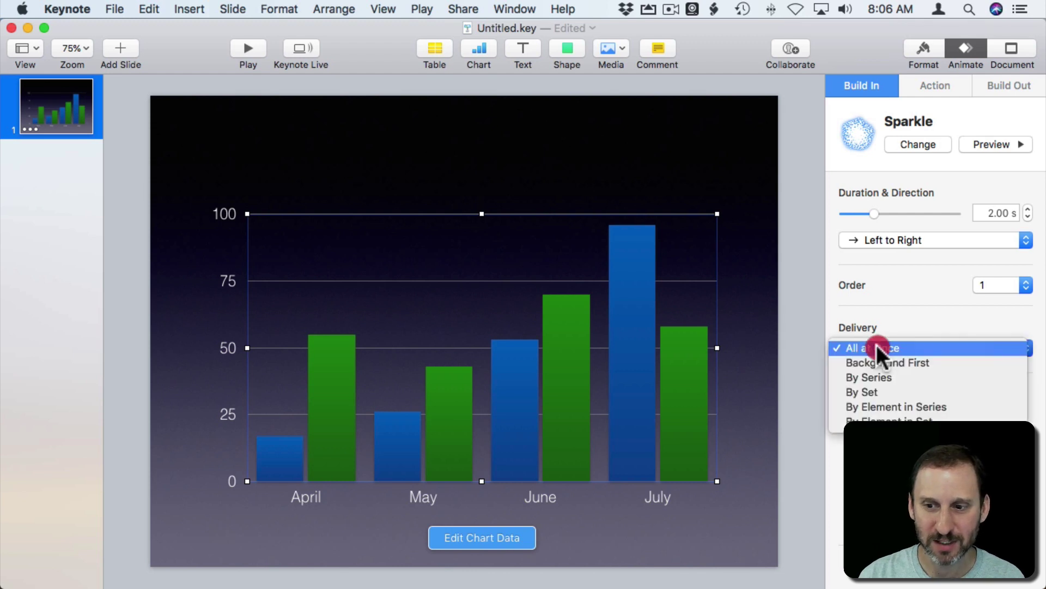
click(878, 376)
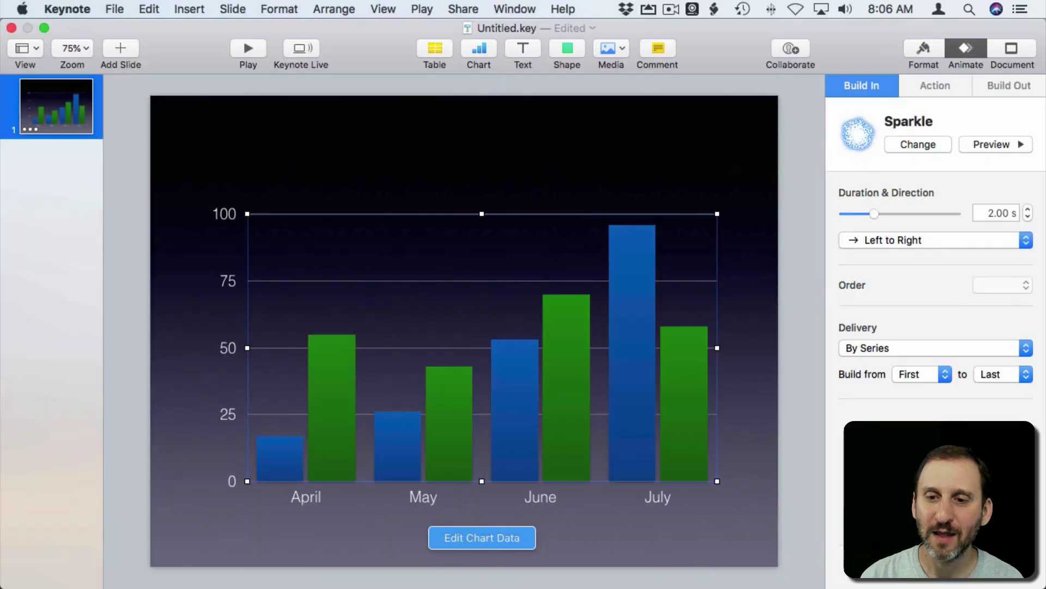
Set the Sparkle build duration to 0.60 s with delivery By Element in Set
click(872, 348)
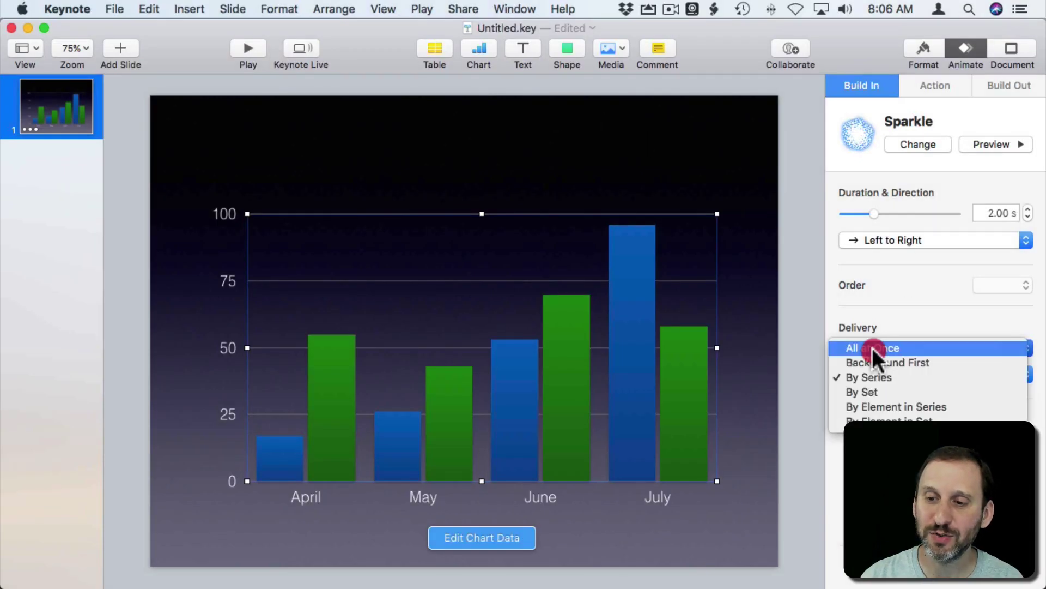
click(870, 390)
drag(874, 214, 852, 214)
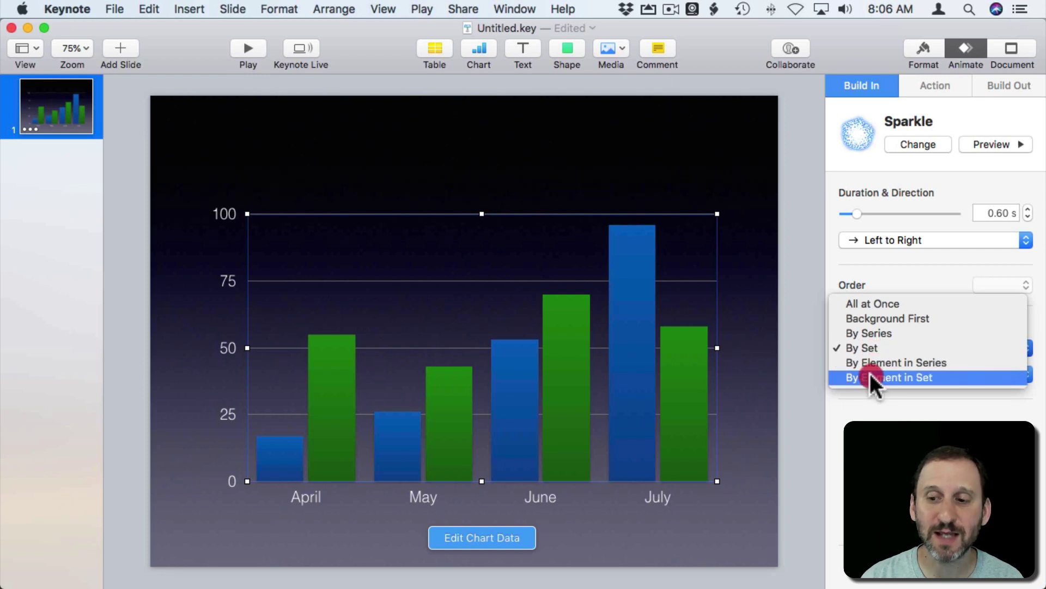
click(888, 376)
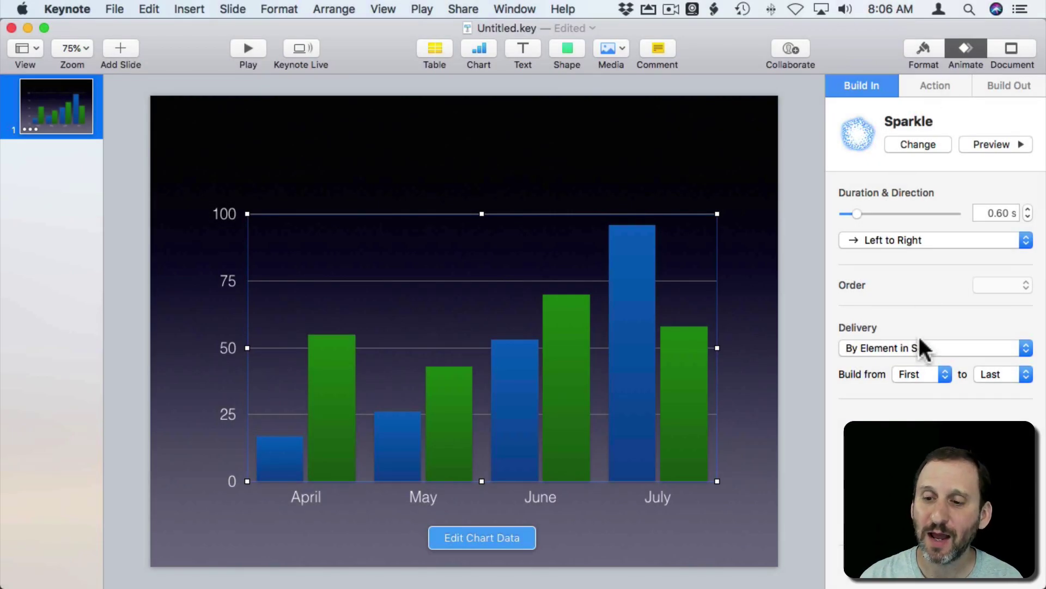
Replace Sparkle with a Wipe From Bottom and list the chart's build steps
click(916, 144)
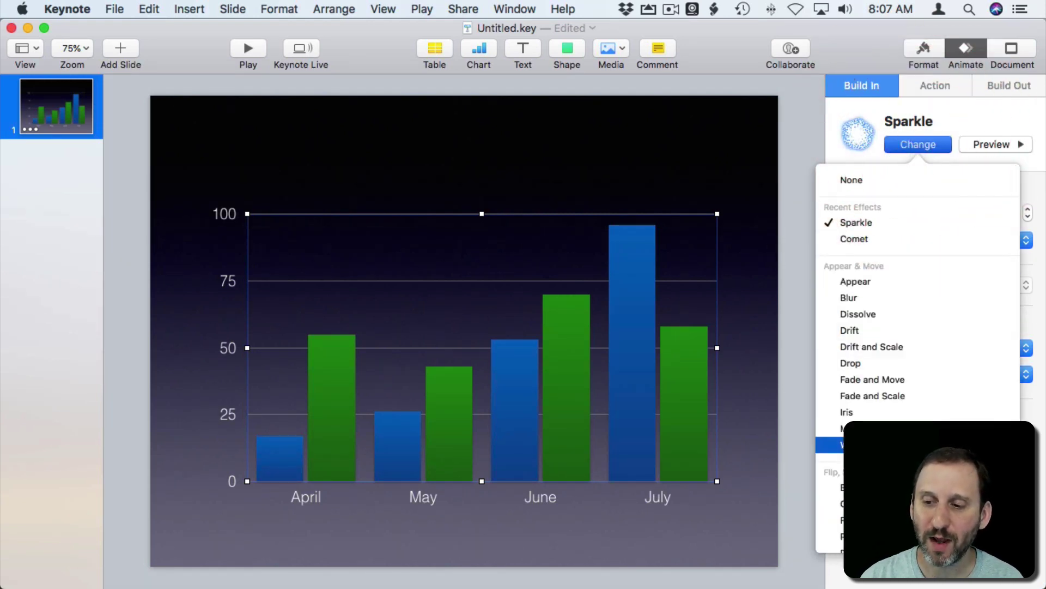
click(872, 444)
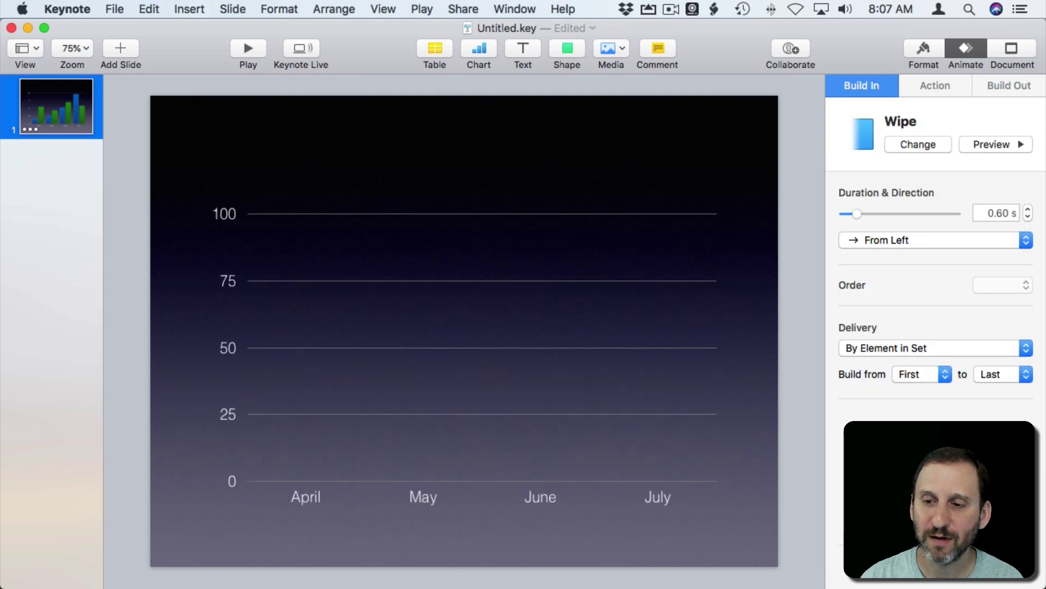
click(905, 240)
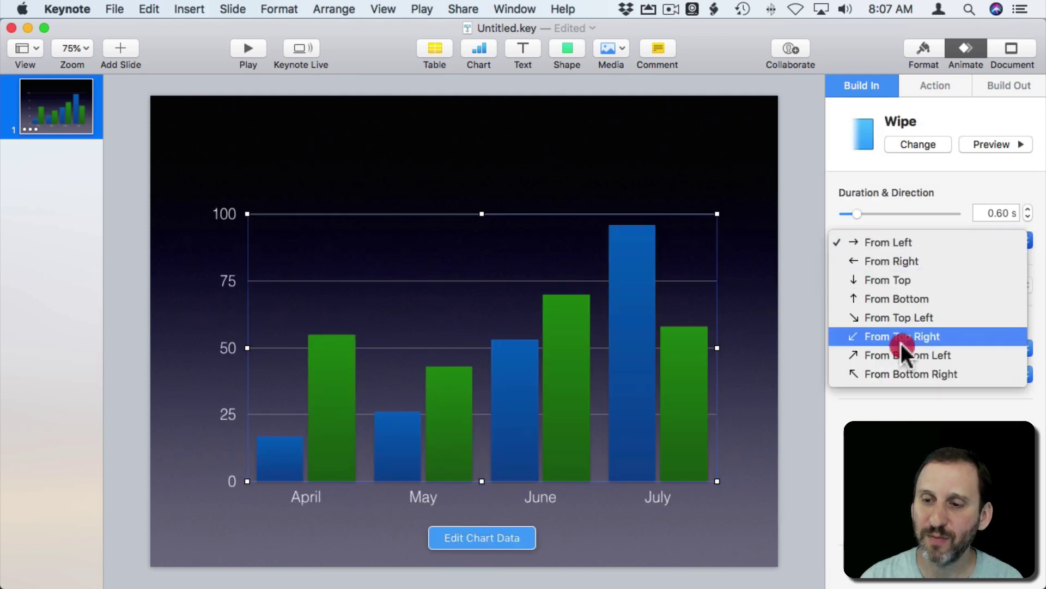
click(897, 299)
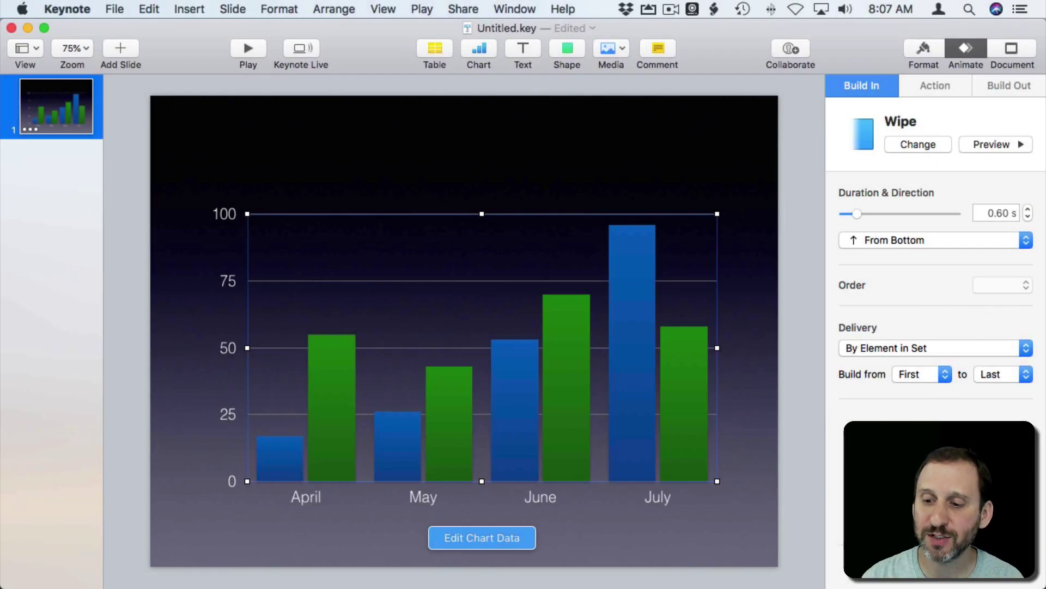
click(937, 582)
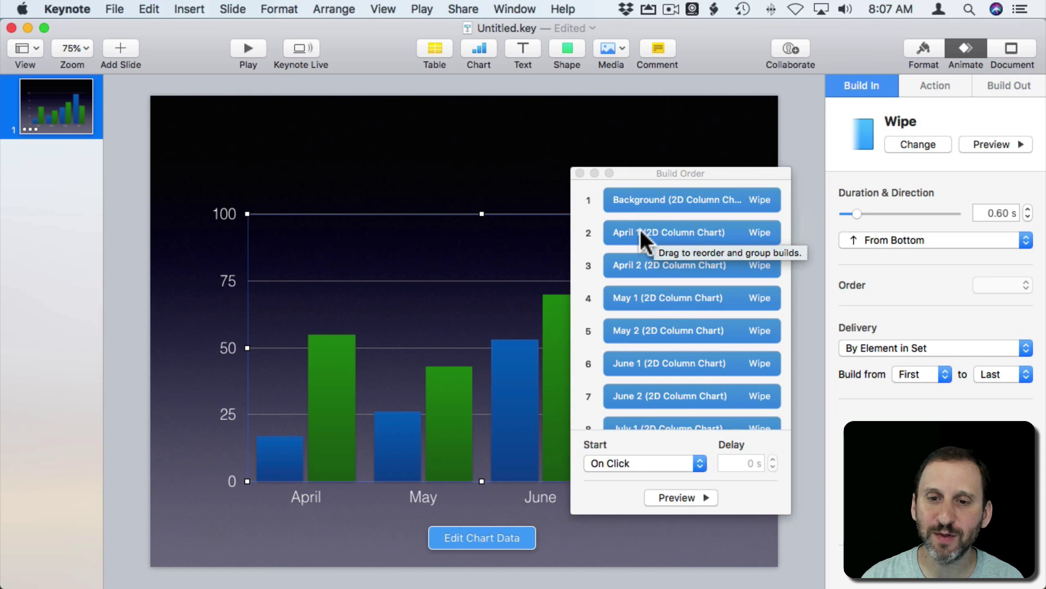
Group Background, April 1 and April 2 into the first build, starting After Transition
drag(639, 230, 589, 223)
click(594, 262)
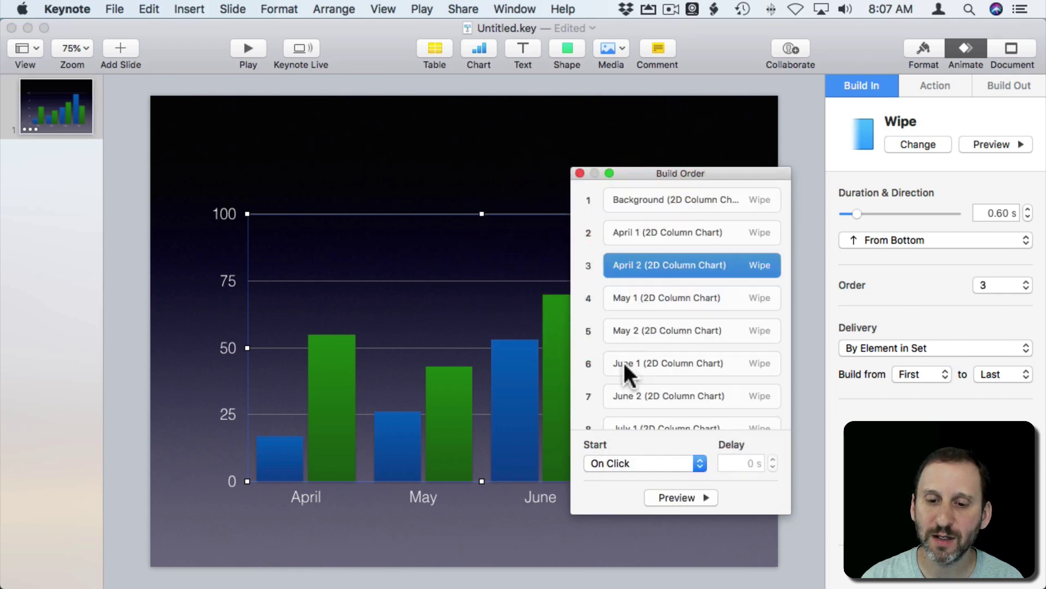
drag(681, 231, 679, 202)
drag(670, 252, 672, 230)
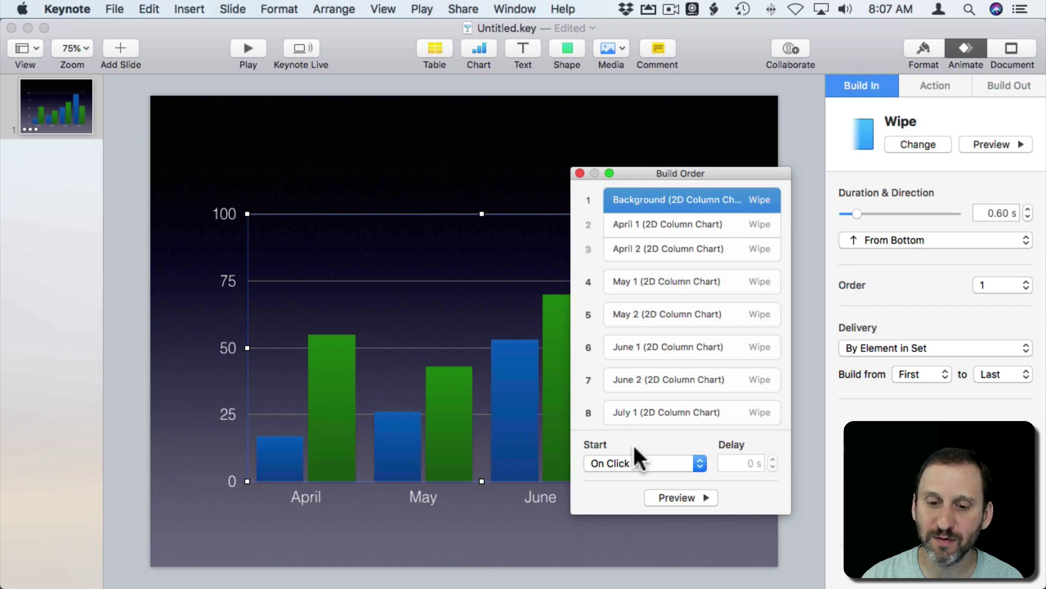
click(632, 464)
click(632, 476)
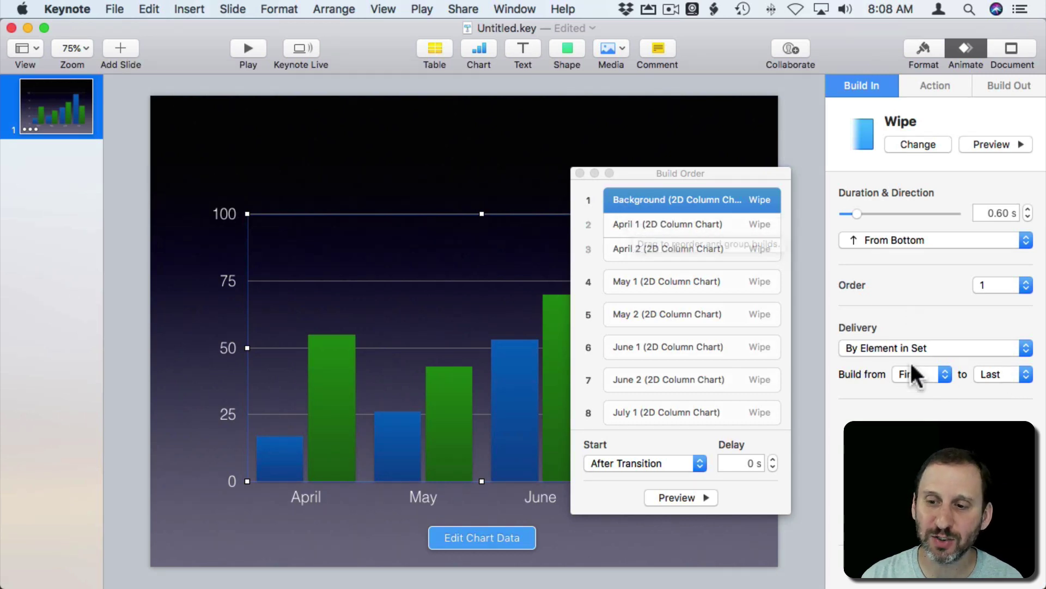
Start the chart build from element 2 and split April 2 into its own on-click step
click(935, 375)
drag(935, 371, 914, 388)
scroll(662, 270, up, 1)
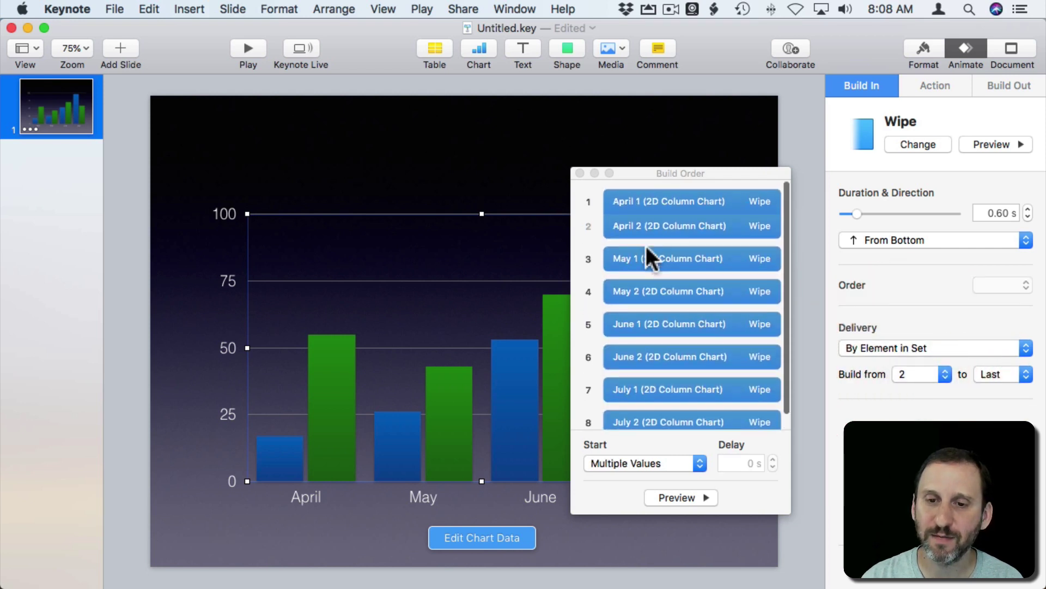
click(637, 218)
drag(638, 221, 616, 236)
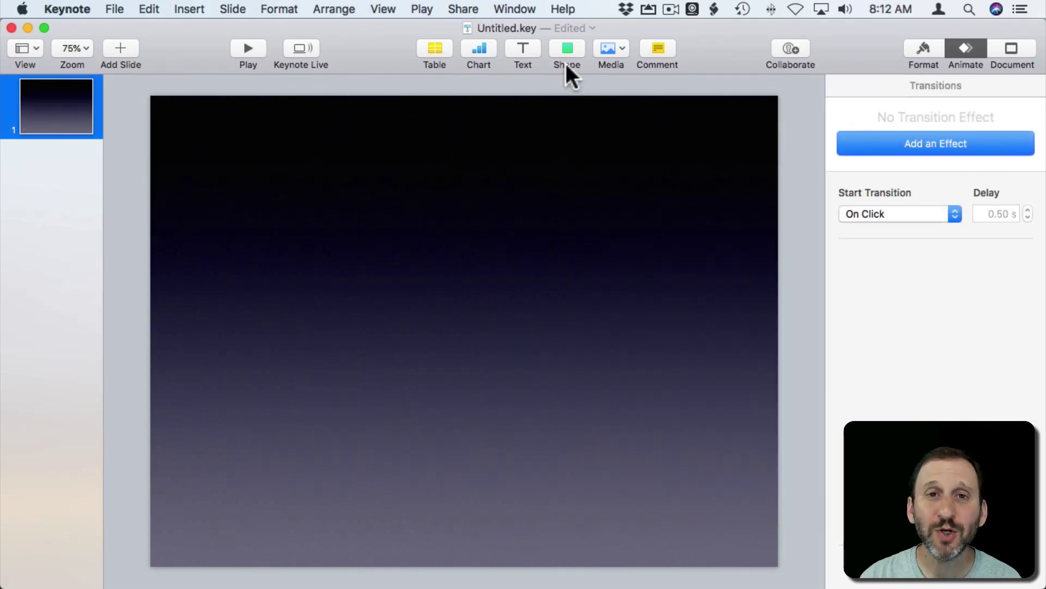
Insert a 2D line chart with a 0.50 s Wipe build-in delivered By Set
click(479, 49)
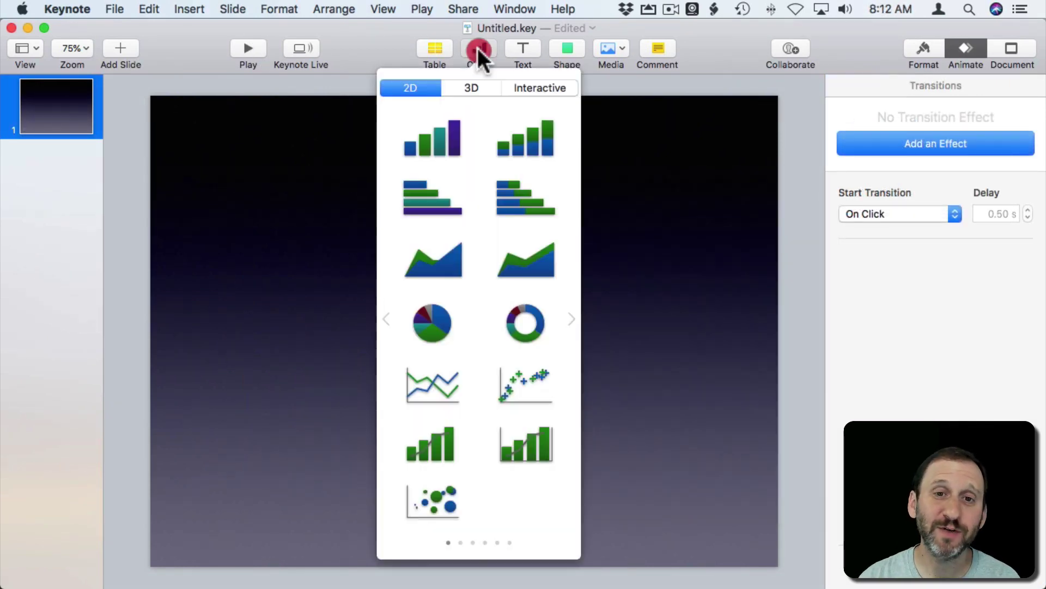
click(432, 384)
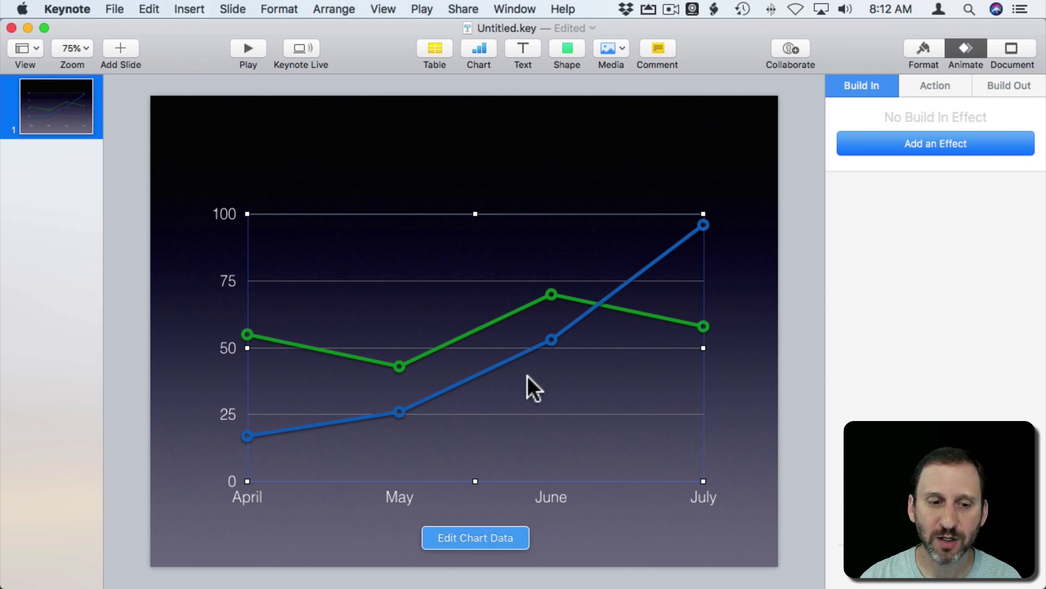
click(928, 147)
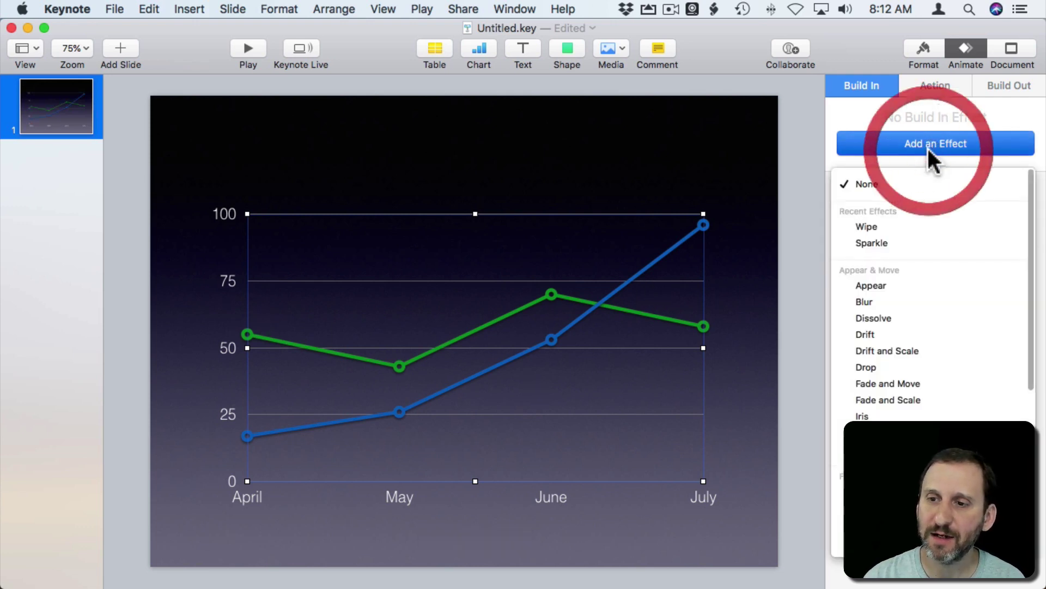
click(884, 226)
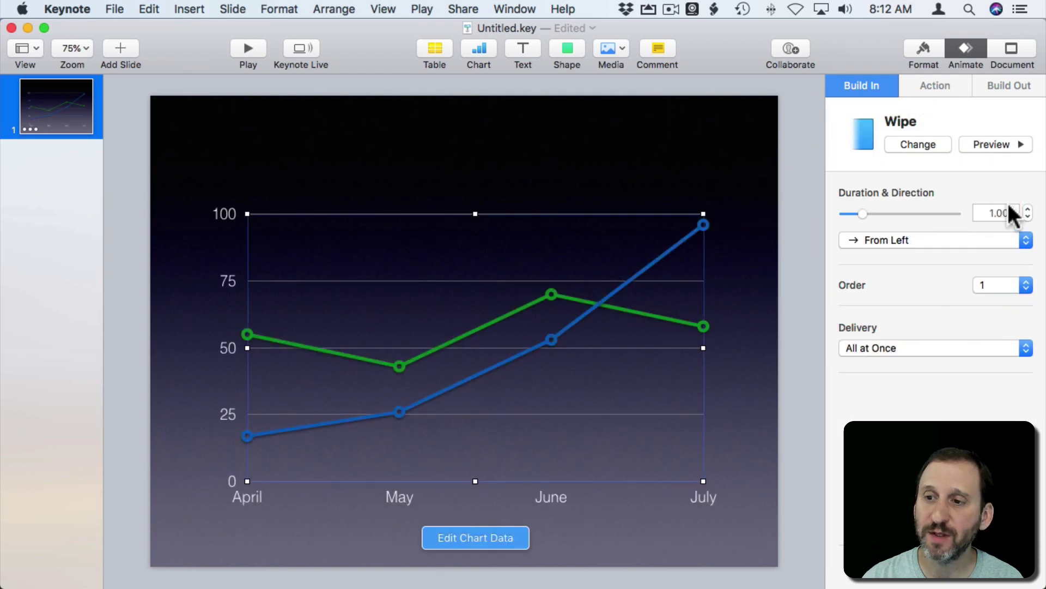
drag(864, 215, 853, 214)
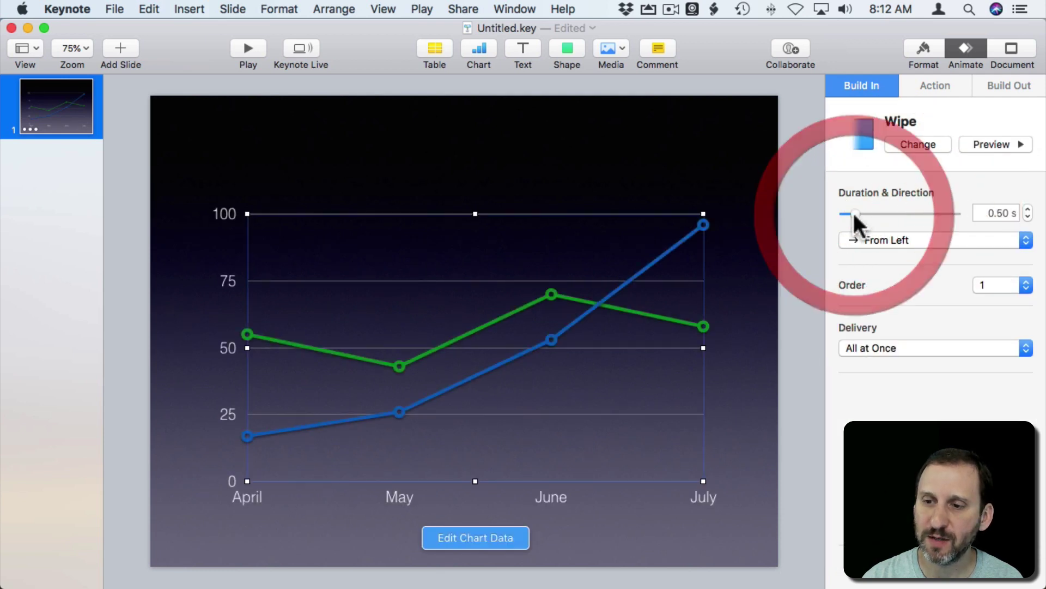
click(883, 349)
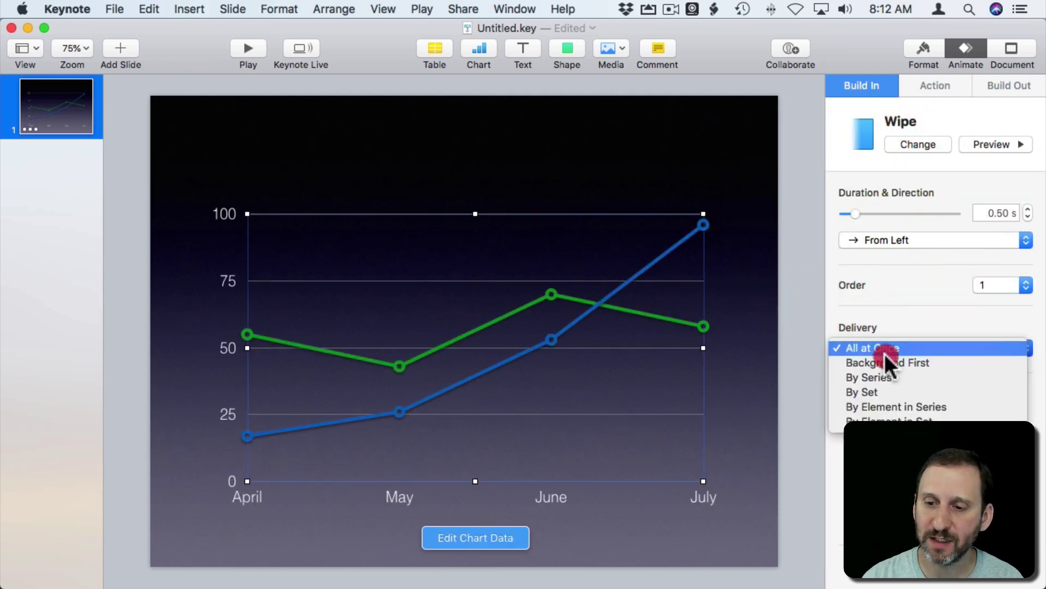
drag(885, 358, 882, 390)
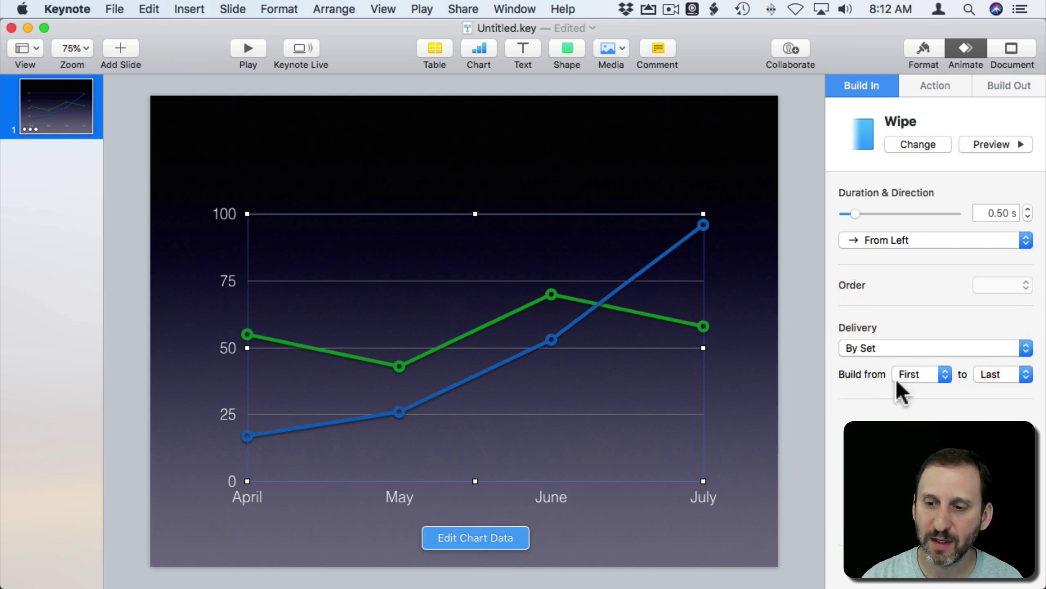
Make the line chart's Wipe build from set 3, leaving May, June and July steps
click(935, 571)
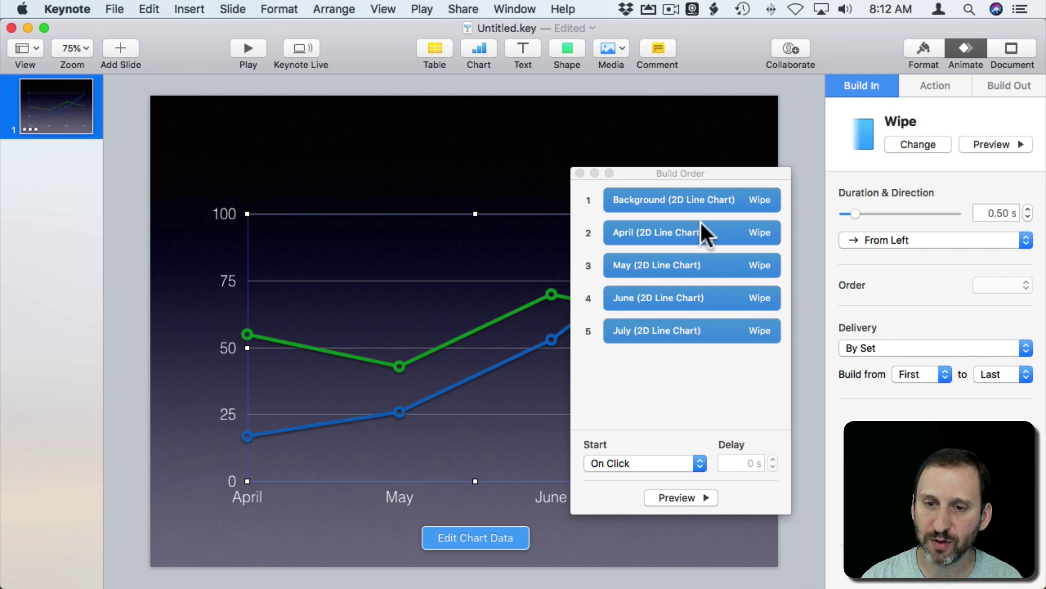
drag(906, 375, 911, 396)
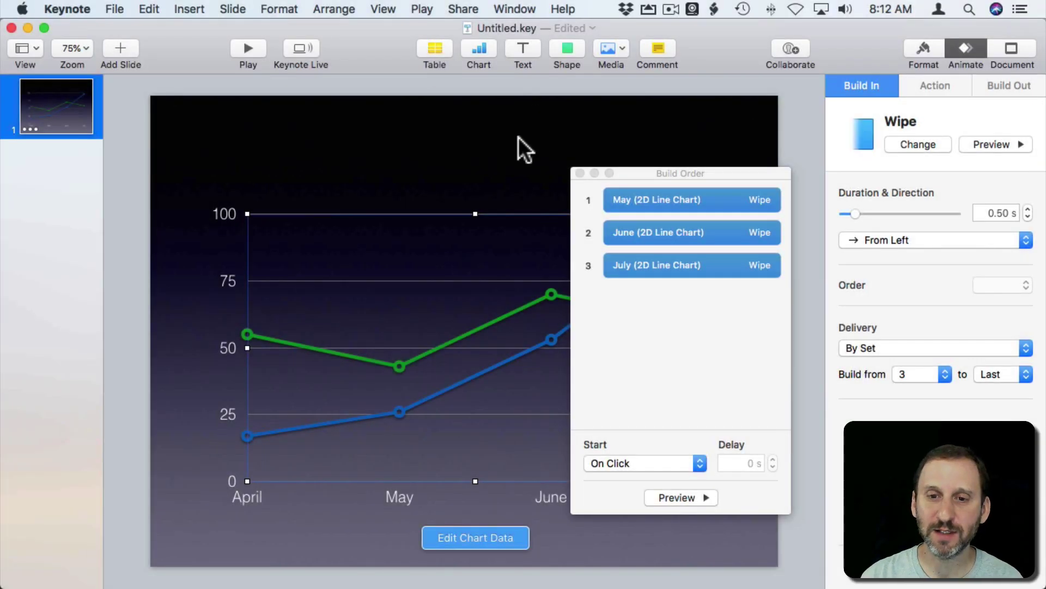
click(518, 136)
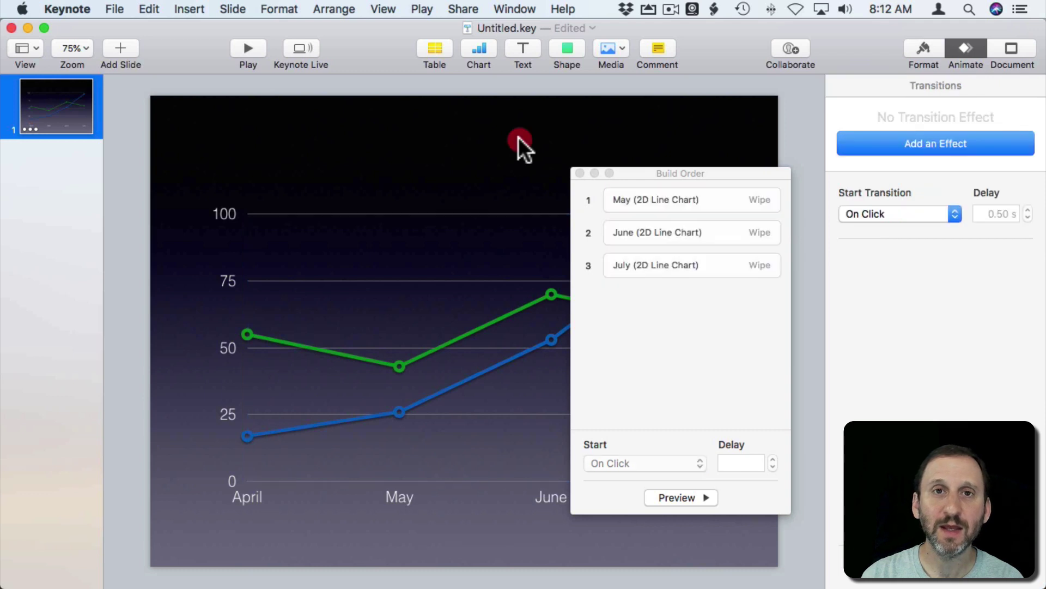
Delete the line chart and insert a 2D pie chart in its place
click(577, 171)
click(567, 344)
key(Delete)
click(477, 50)
click(437, 332)
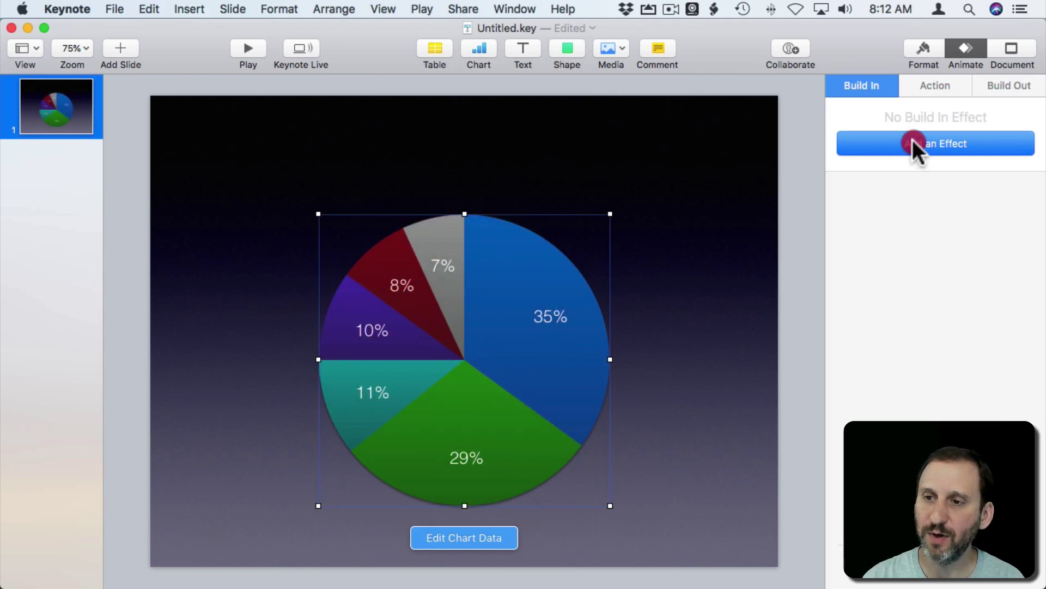
Give the pie chart a Sparkle build-in delivered By Wedge and view its build order
click(900, 143)
click(884, 238)
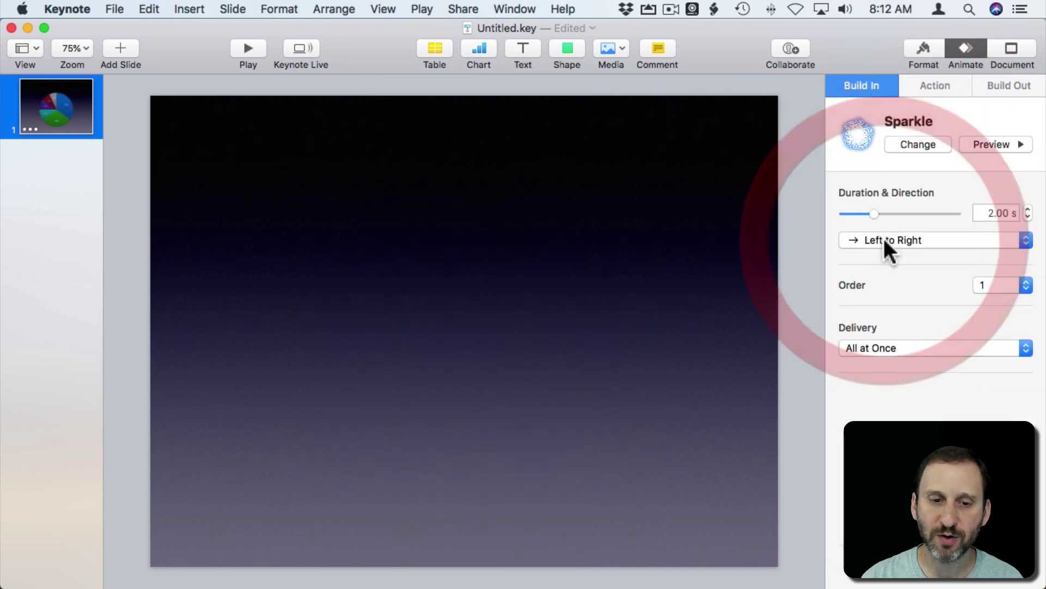
click(883, 348)
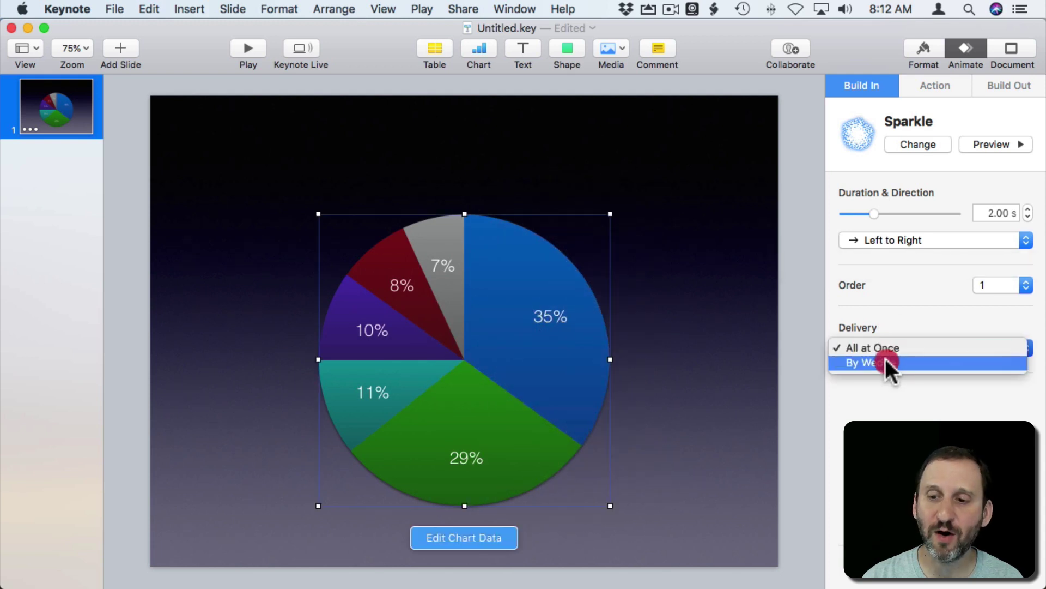
click(885, 360)
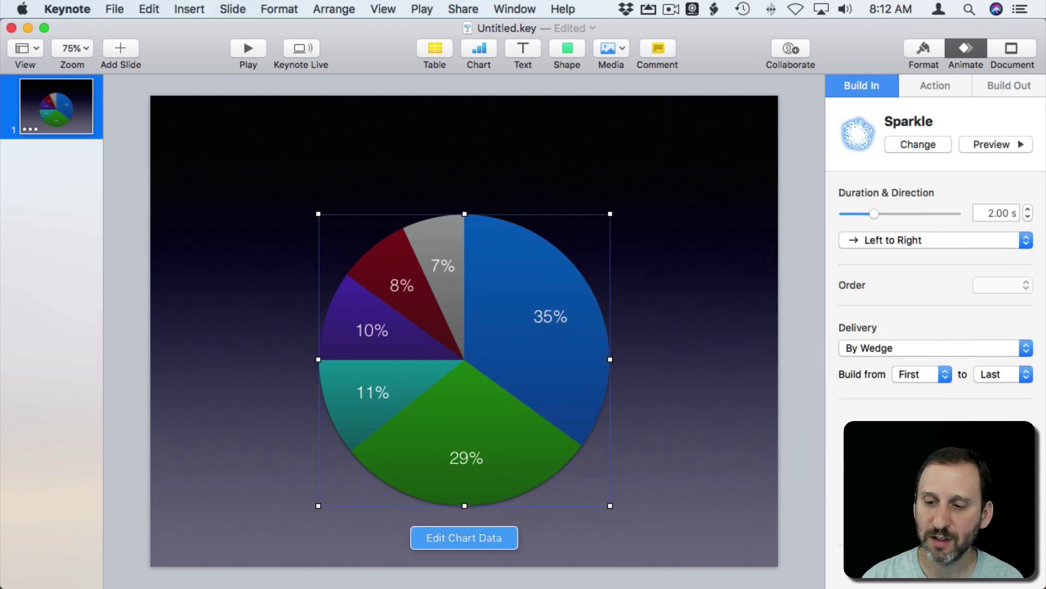
click(935, 571)
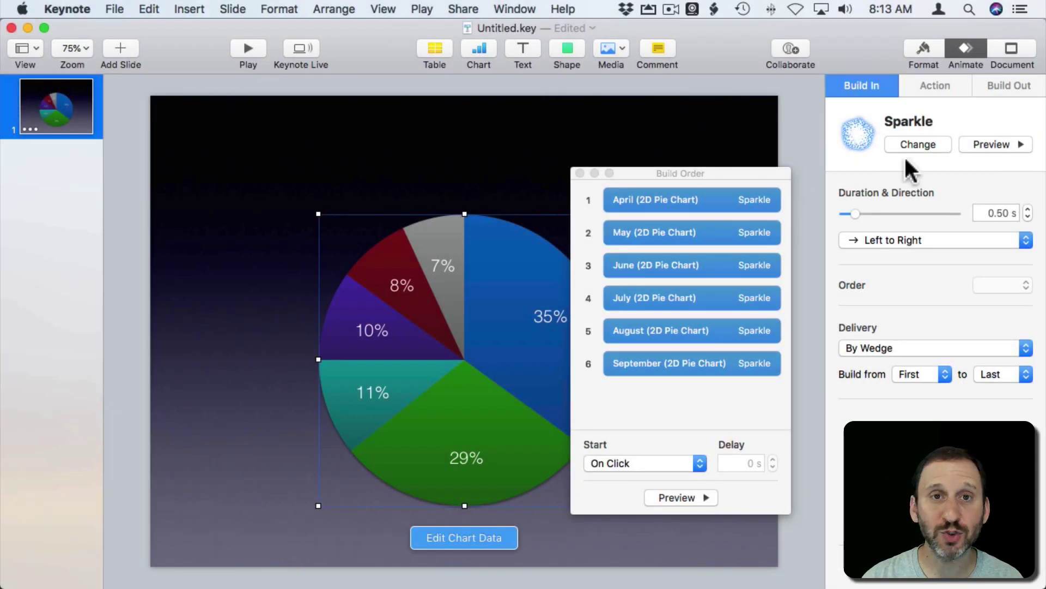
Change the pie chart's wedge build effect to Iris and play the slideshow
click(912, 146)
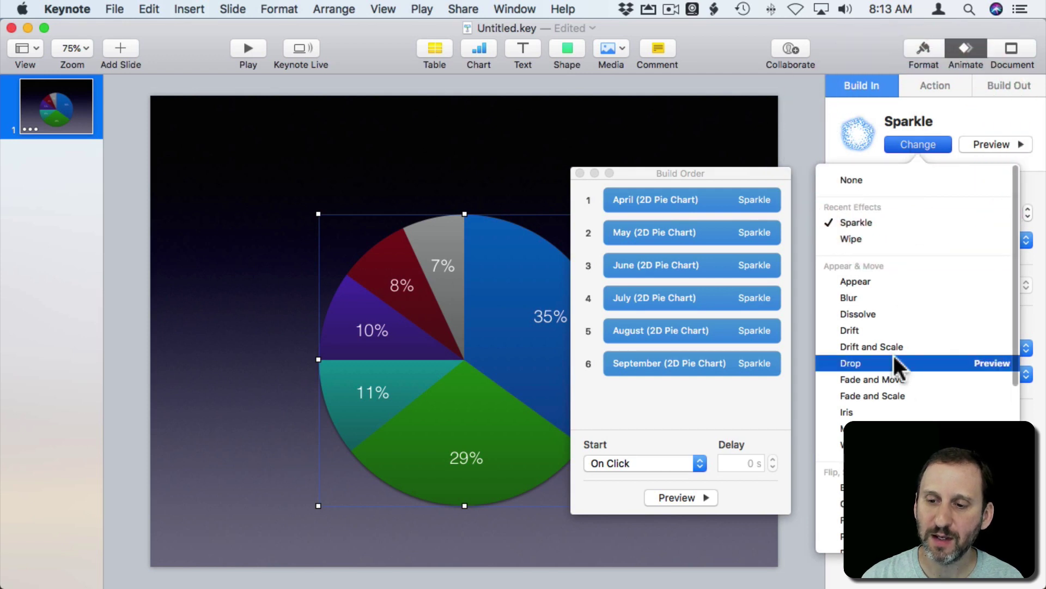
click(879, 413)
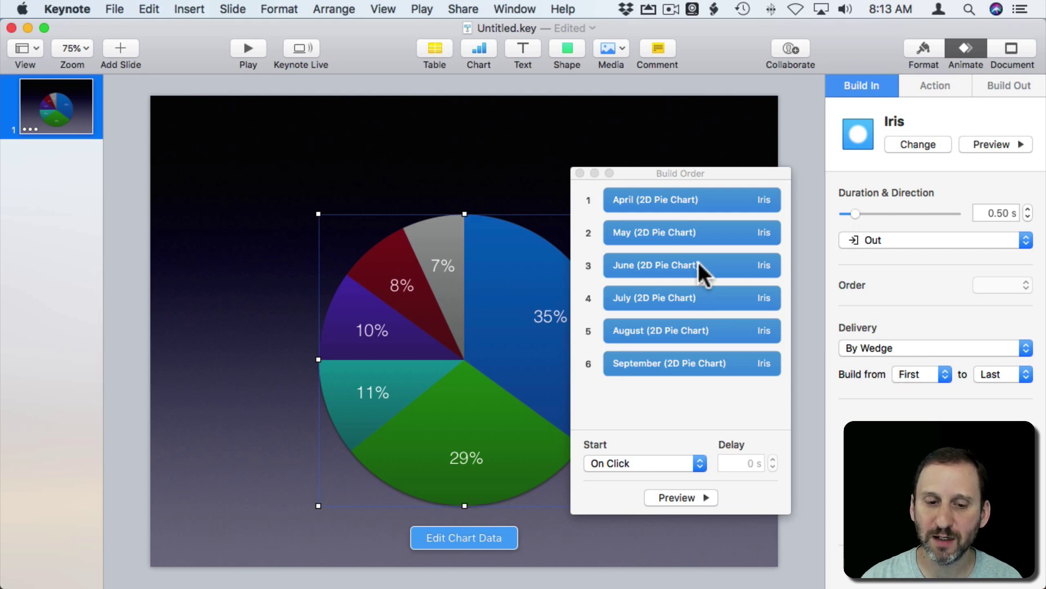
click(579, 172)
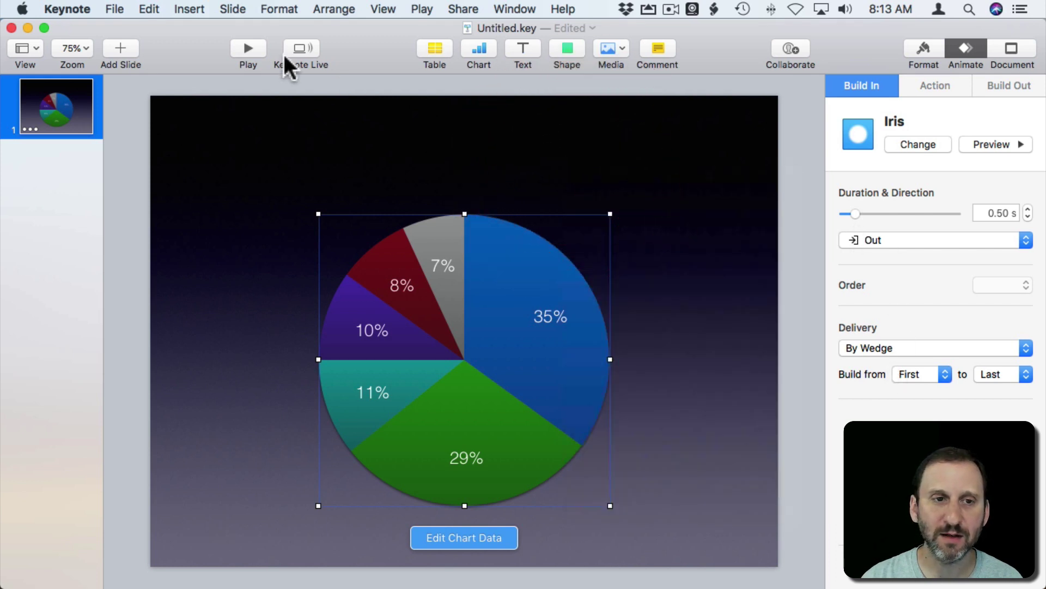